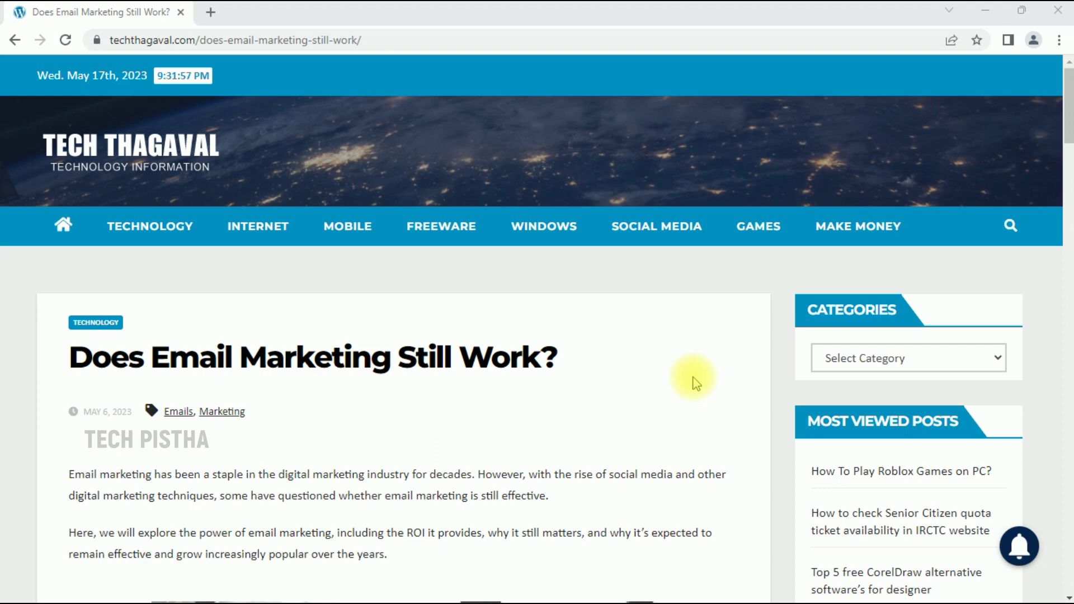
Open Chrome's main menu on the 'Does Email Marketing Still Work?' article.
{"action": "left_click", "coordinate": [1059, 40]}
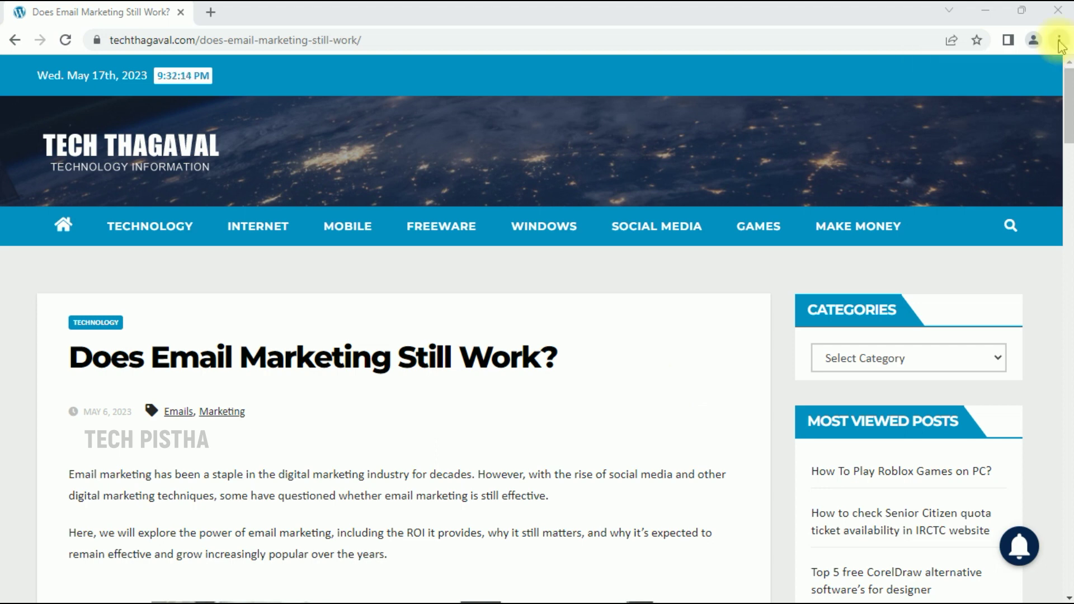
{"action": "left_click", "coordinate": [1059, 42]}
{"action": "mouse_move", "coordinate": [915, 267]}
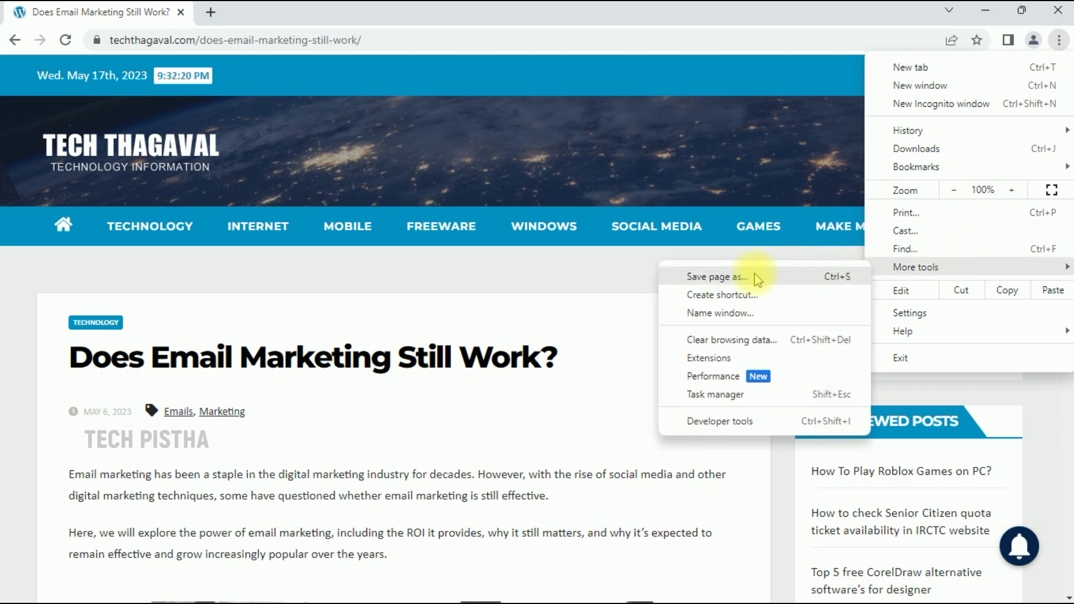
Save the article to the Desktop as 'Webpage, Complete'.
{"action": "left_click", "coordinate": [758, 277]}
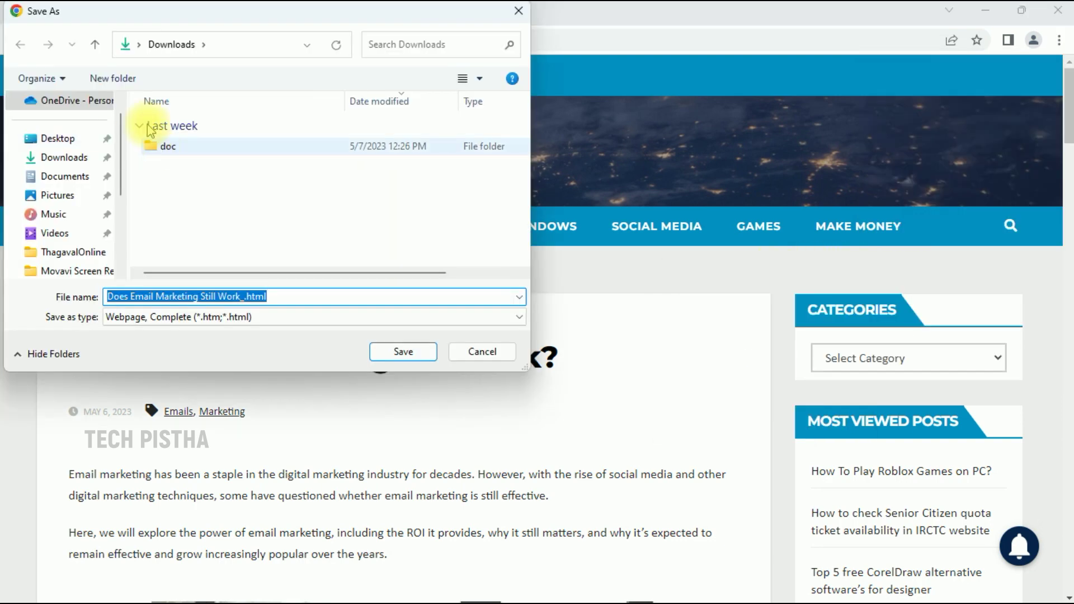
{"action": "left_click", "coordinate": [55, 138]}
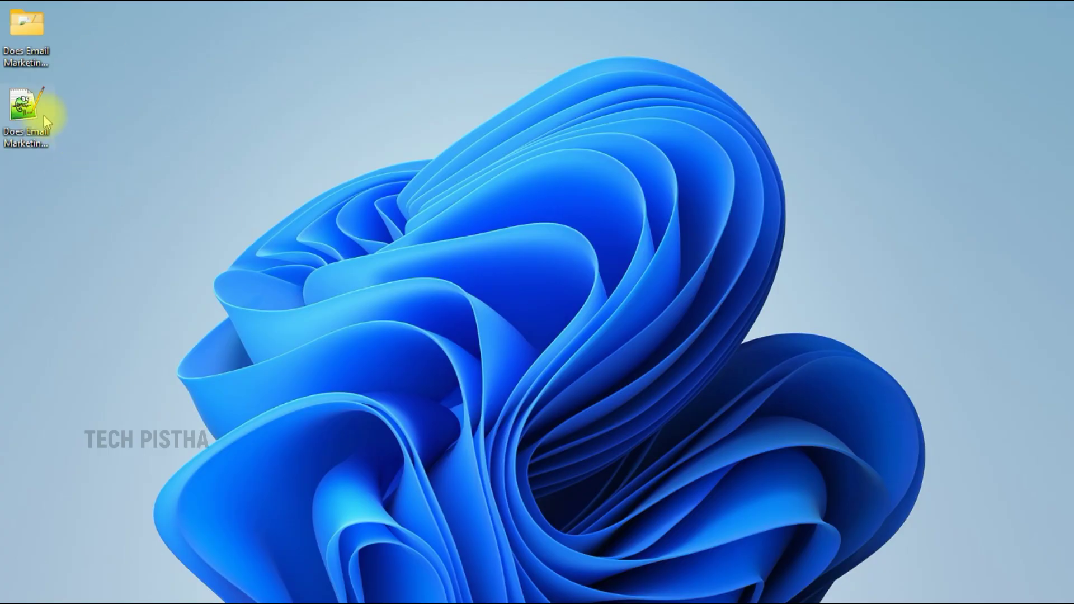
Open the saved 'Does Email Marketing Still Work' HTML file from the desktop in Google Chrome.
{"action": "left_click", "coordinate": [24, 110]}
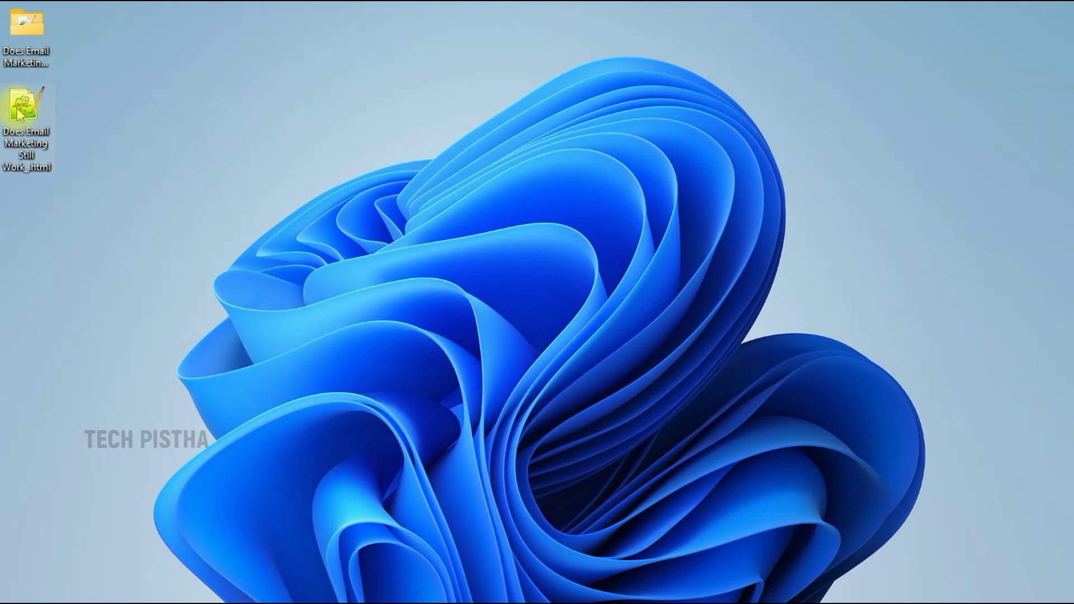
{"action": "right_click", "coordinate": [20, 109]}
{"action": "mouse_move", "coordinate": [79, 186]}
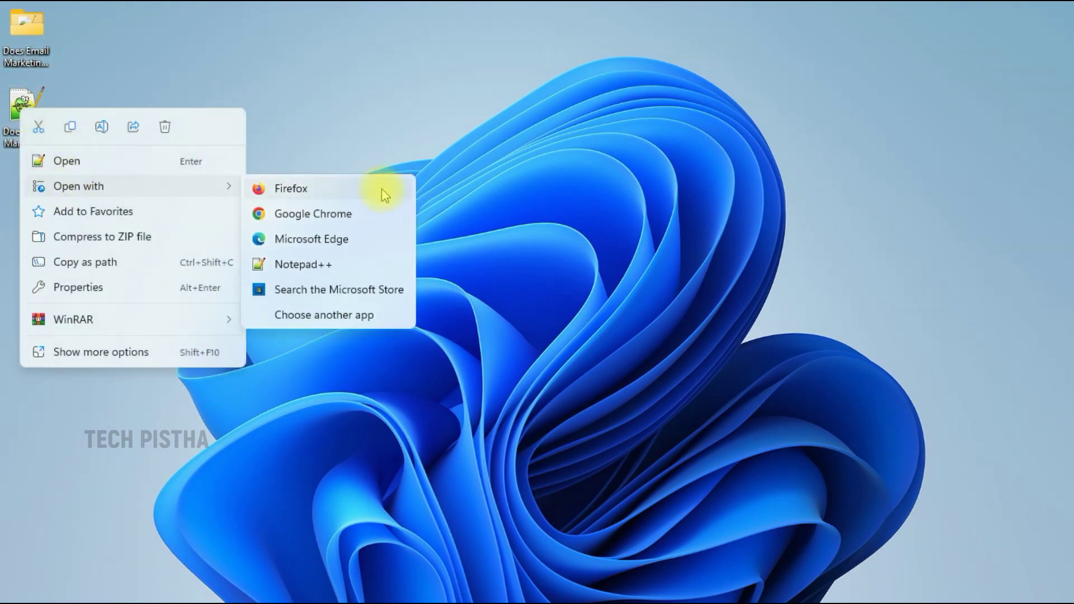
{"action": "left_click", "coordinate": [329, 213]}
{"action": "scroll", "coordinate": [553, 302], "scroll_direction": "down", "scroll_amount": 15}
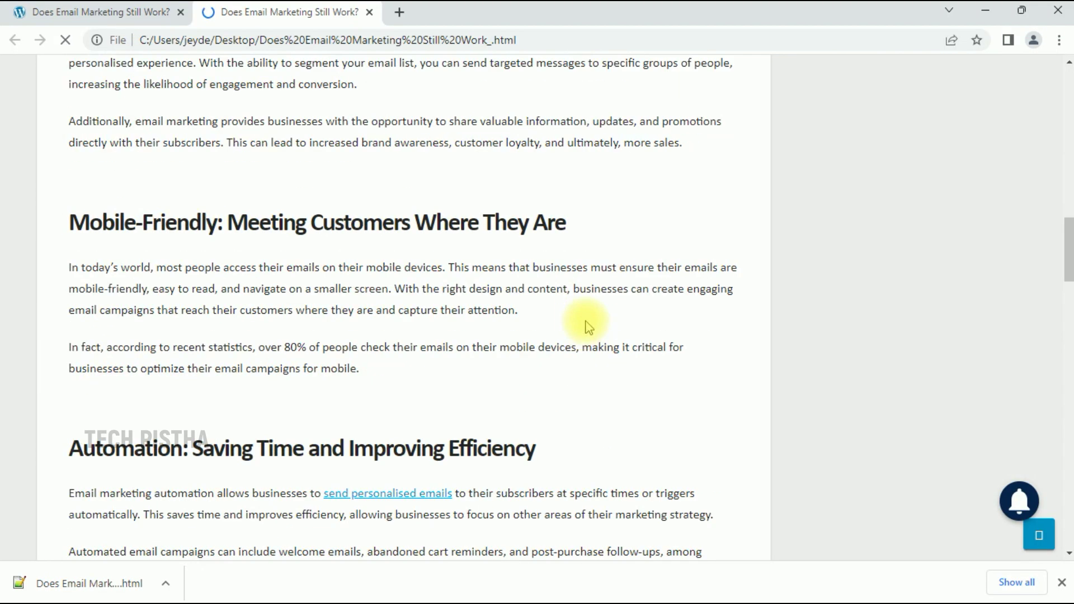
{"action": "scroll", "coordinate": [638, 369], "scroll_direction": "down", "scroll_amount": 15}
{"action": "scroll", "coordinate": [651, 364], "scroll_direction": "down", "scroll_amount": 5}
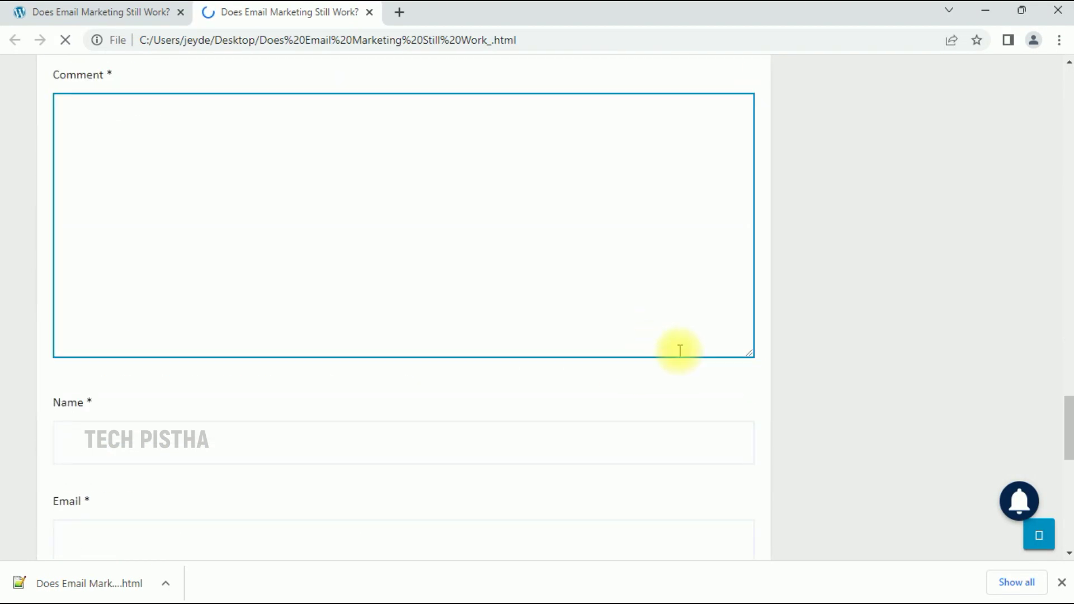
{"action": "scroll", "coordinate": [678, 350], "scroll_direction": "up", "scroll_amount": 10}
{"action": "scroll", "coordinate": [714, 355], "scroll_direction": "up", "scroll_amount": 10}
{"action": "scroll", "coordinate": [714, 355], "scroll_direction": "up", "scroll_amount": 10}
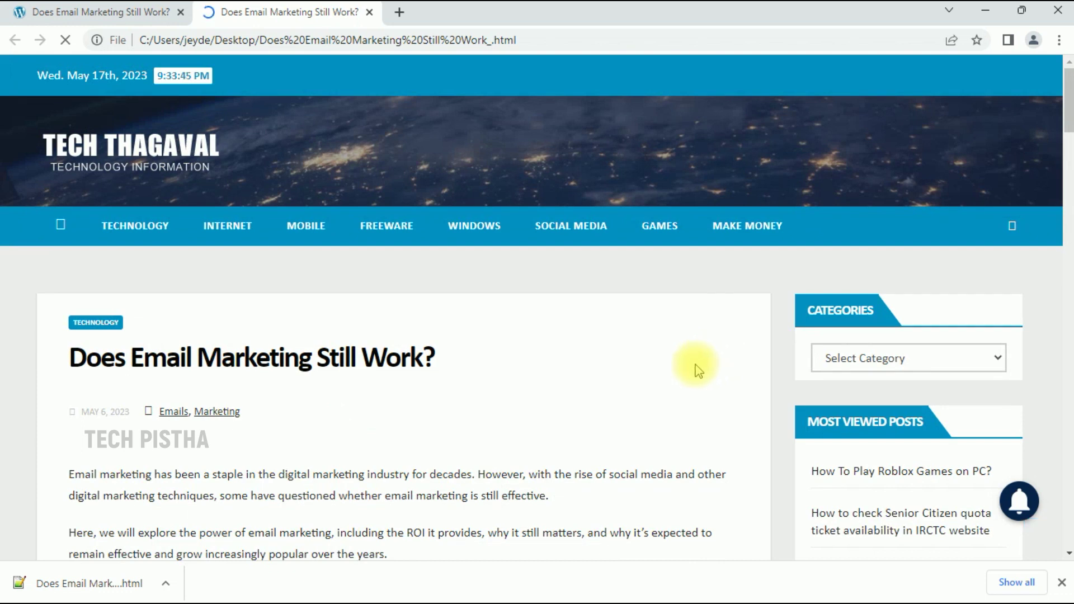